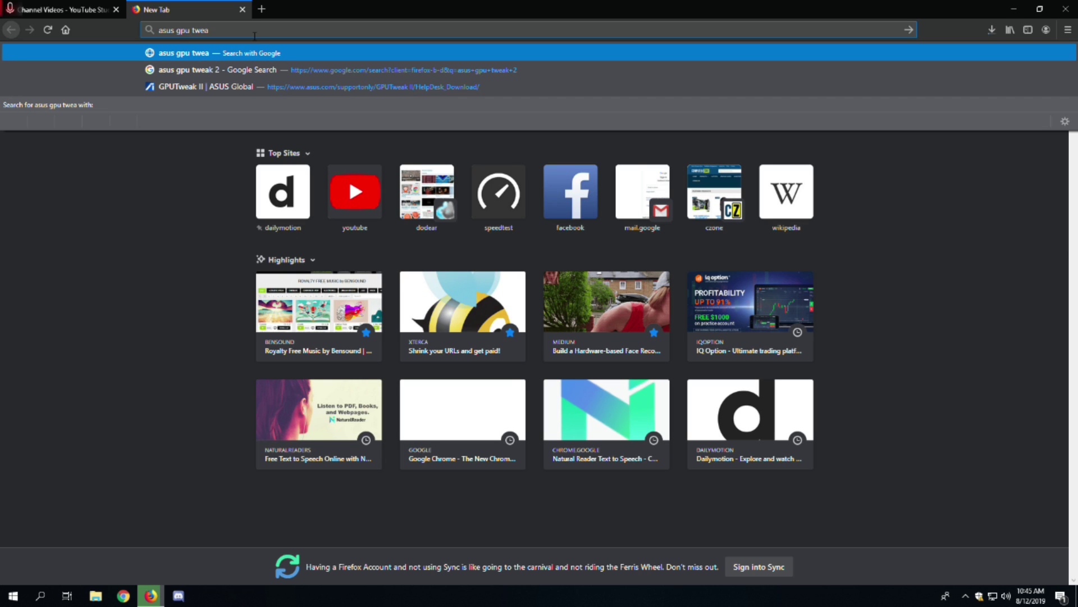
Search Google for 'asus gpu tweak 2' and open the ASUS GPUTweak II support page
{"action": "key", "text": "Return"}
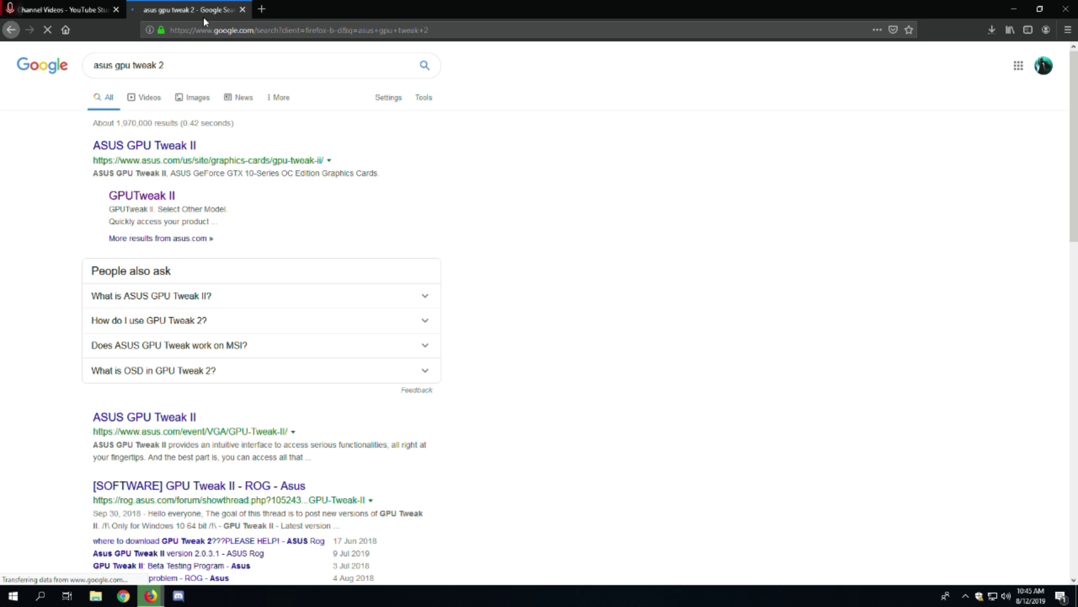
{"action": "left_click", "coordinate": [148, 202]}
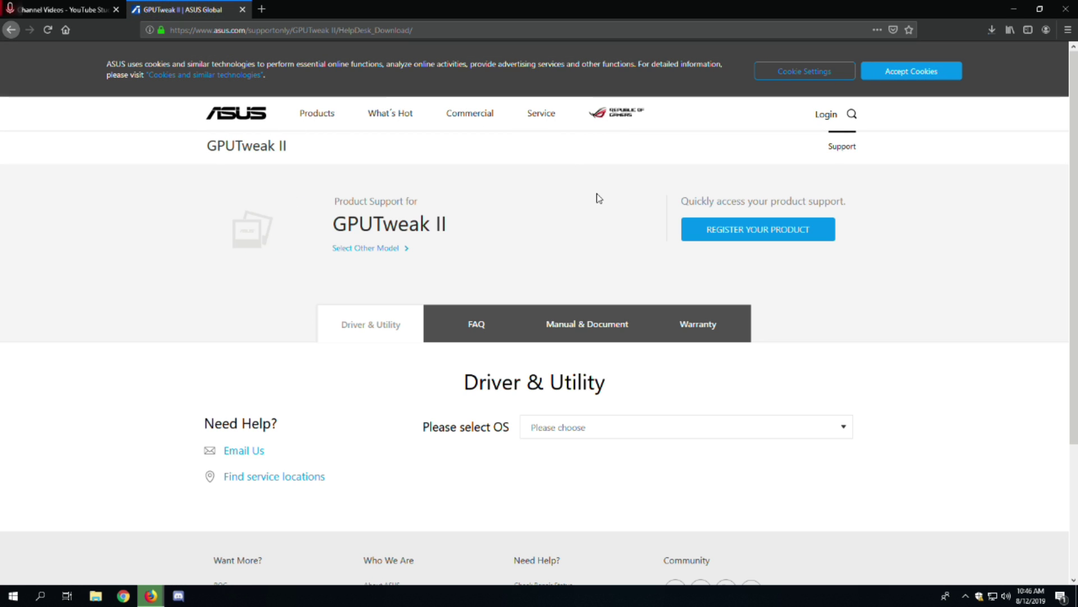
Choose Windows 10 64-bit as the OS to list the GPUTweak II downloads
{"action": "scroll", "coordinate": [599, 198], "scroll_direction": "down", "scroll_amount": 2}
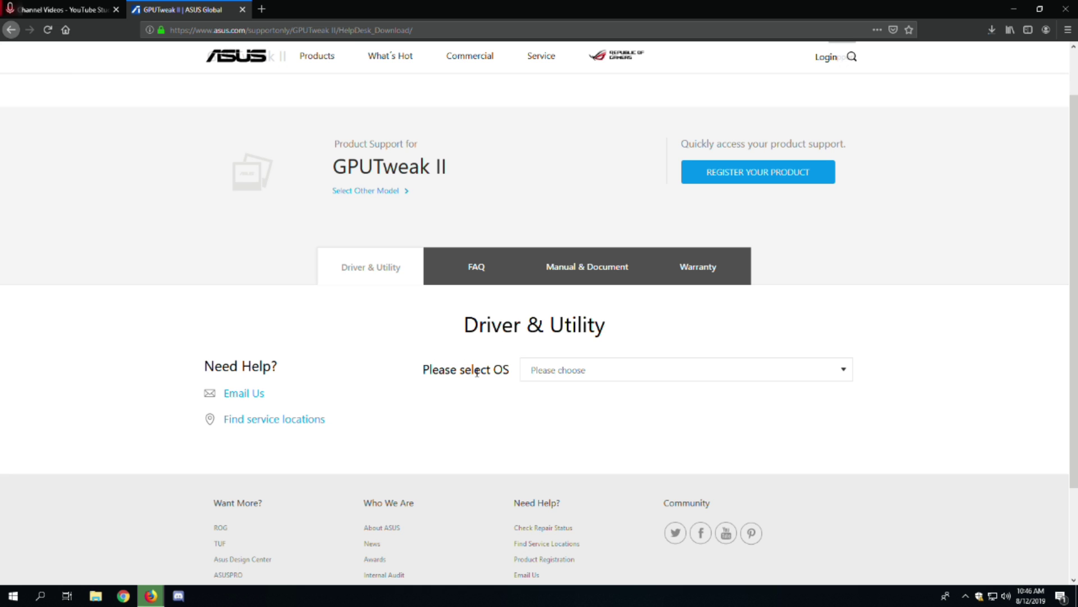
{"action": "left_click", "coordinate": [843, 369]}
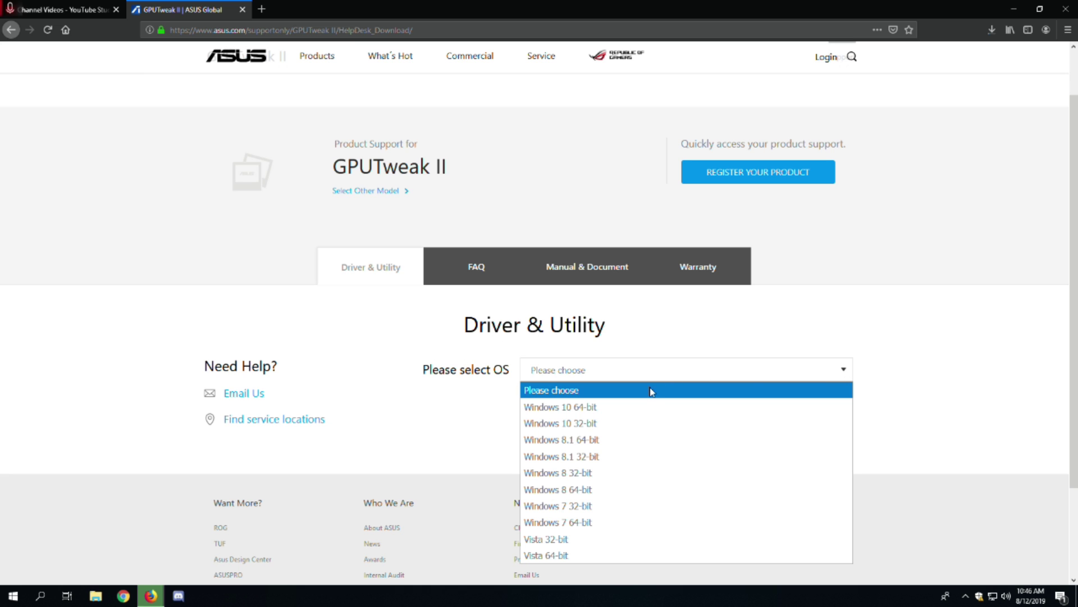
{"action": "left_click", "coordinate": [616, 408]}
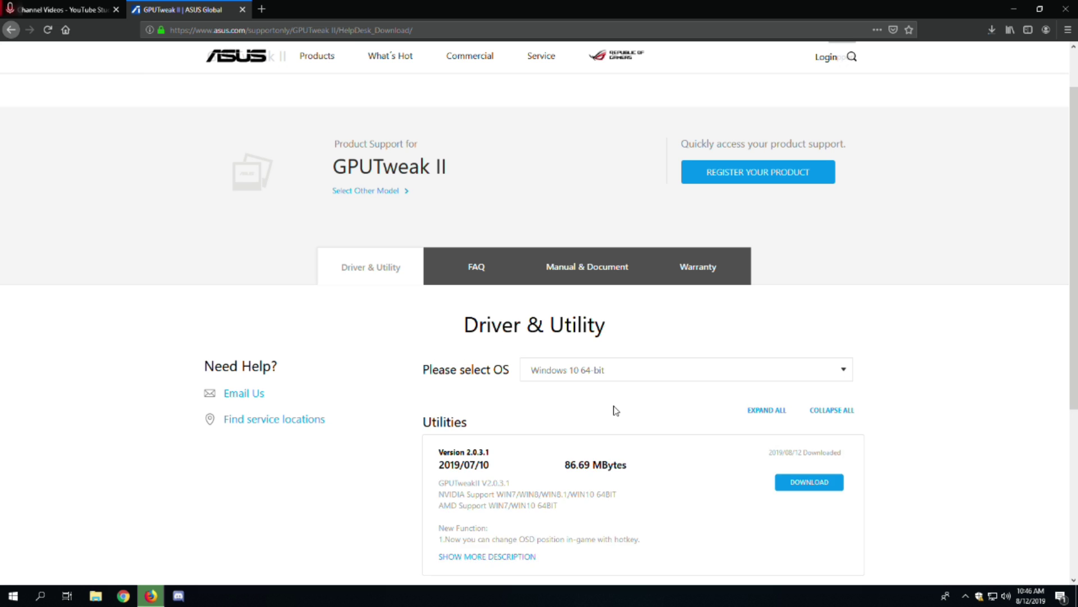
Show the downloaded GPUTweak II 2.0.3.1 zip in its folder
{"action": "scroll", "coordinate": [672, 315], "scroll_direction": "down", "scroll_amount": 2}
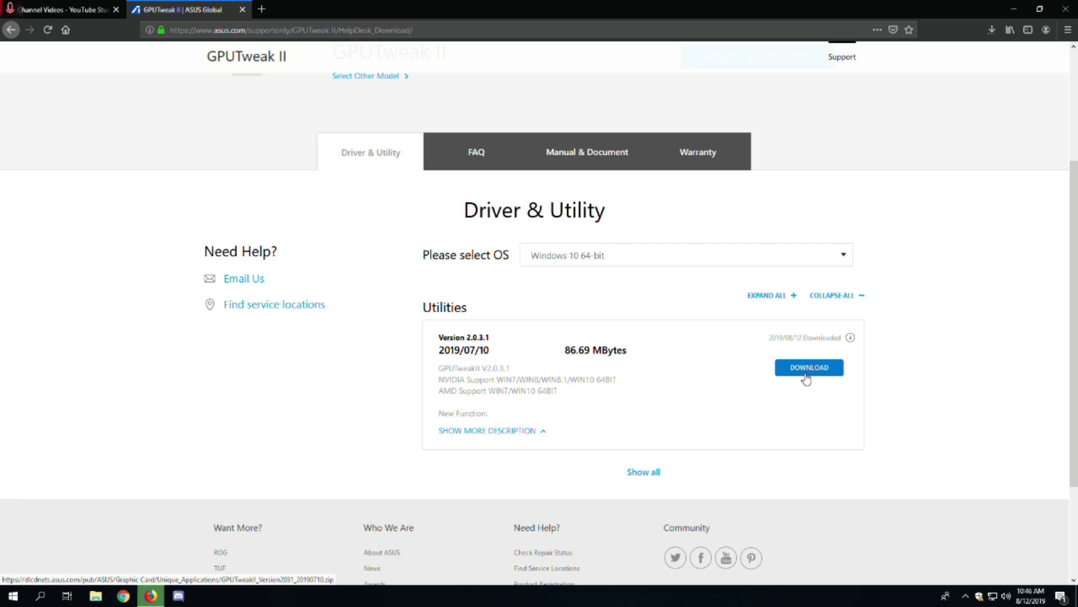
{"action": "left_click", "coordinate": [993, 31]}
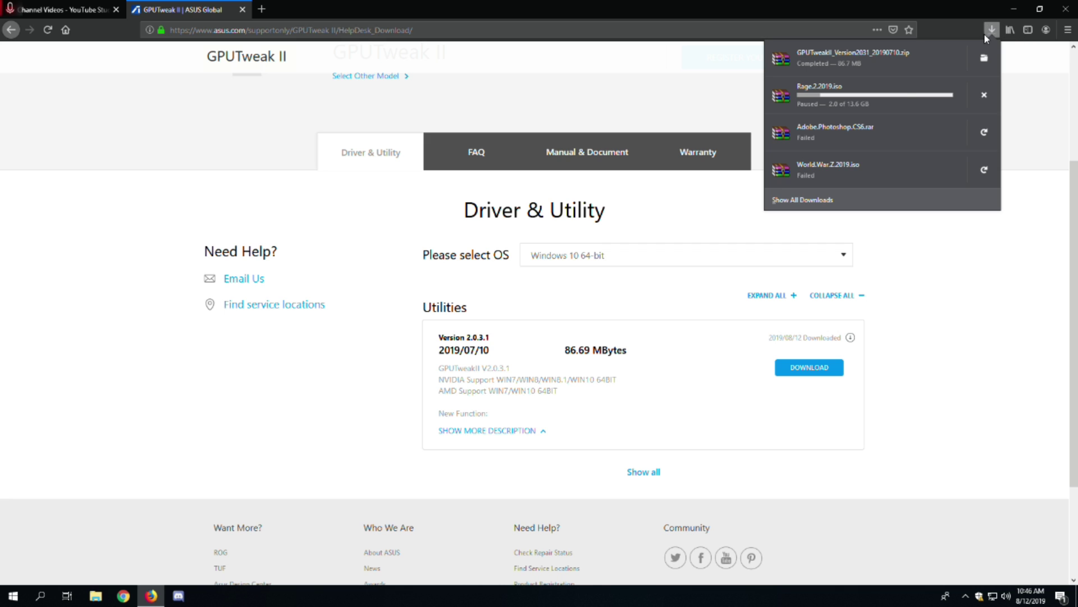
{"action": "left_click", "coordinate": [984, 57]}
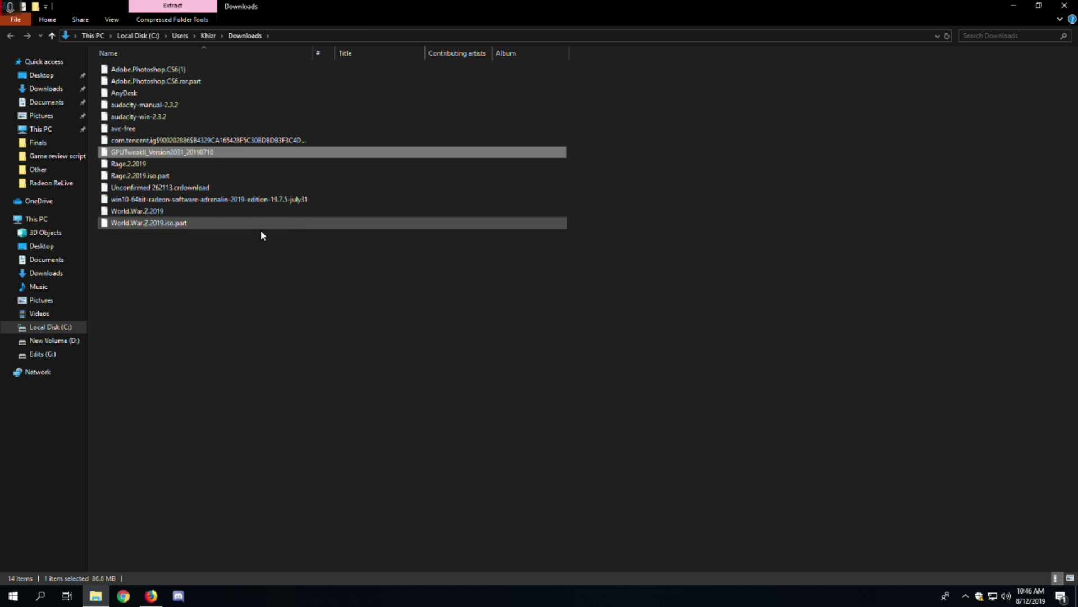
Open the GPU Tweak II zip in WinRAR and run setup.exe from its GPUTweak2 folder
{"action": "double_click", "coordinate": [188, 153]}
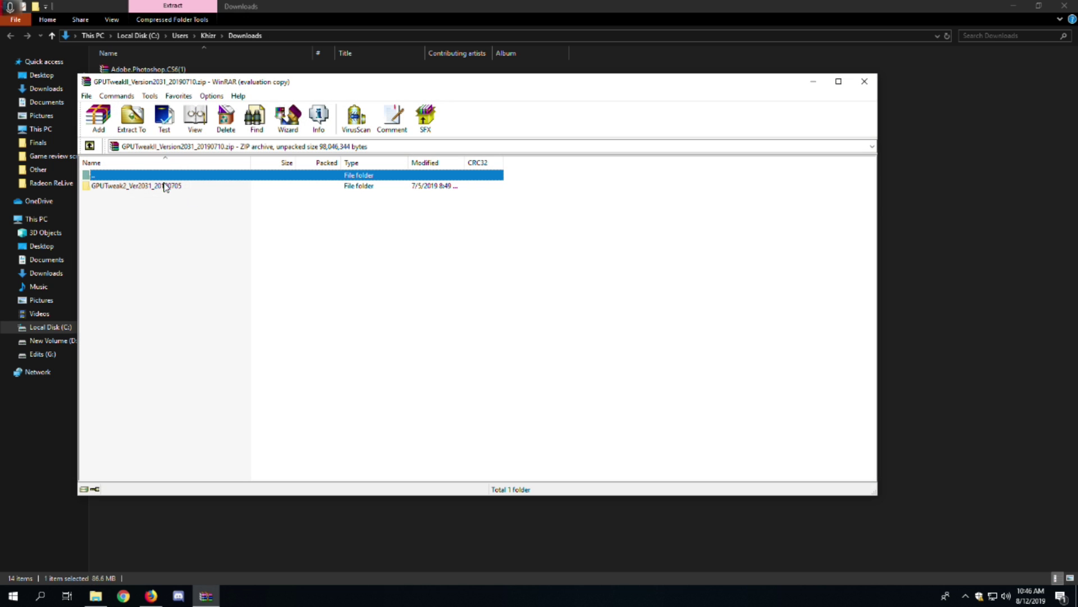
{"action": "left_click", "coordinate": [160, 186]}
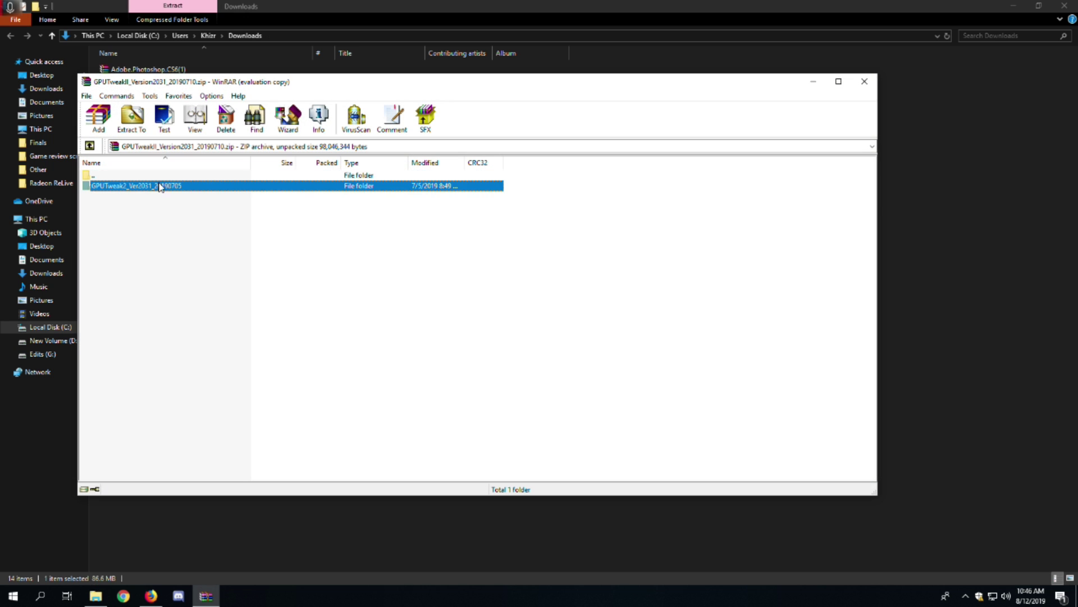
{"action": "double_click", "coordinate": [160, 186]}
{"action": "left_click", "coordinate": [566, 243]}
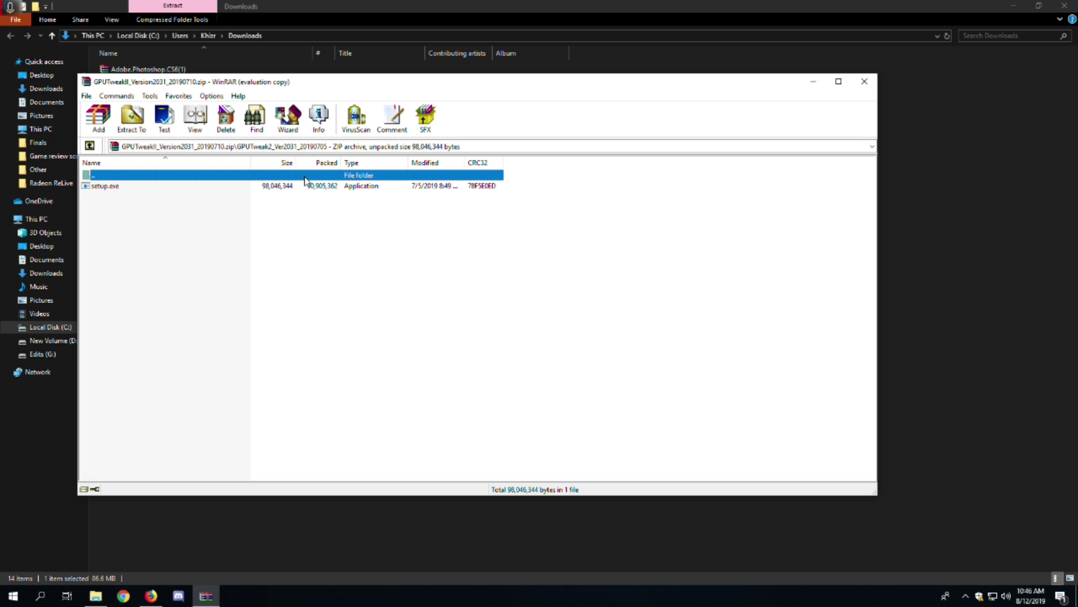
{"action": "double_click", "coordinate": [243, 186]}
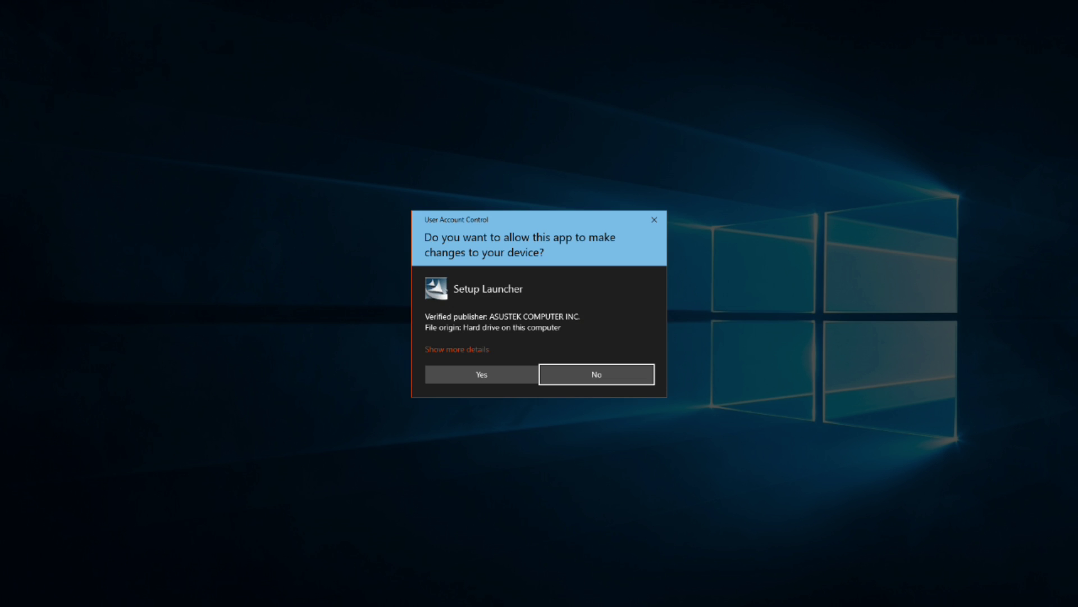
Allow the ASUS Setup Launcher to make changes and pass the installer's Welcome page
{"action": "left_click", "coordinate": [481, 374]}
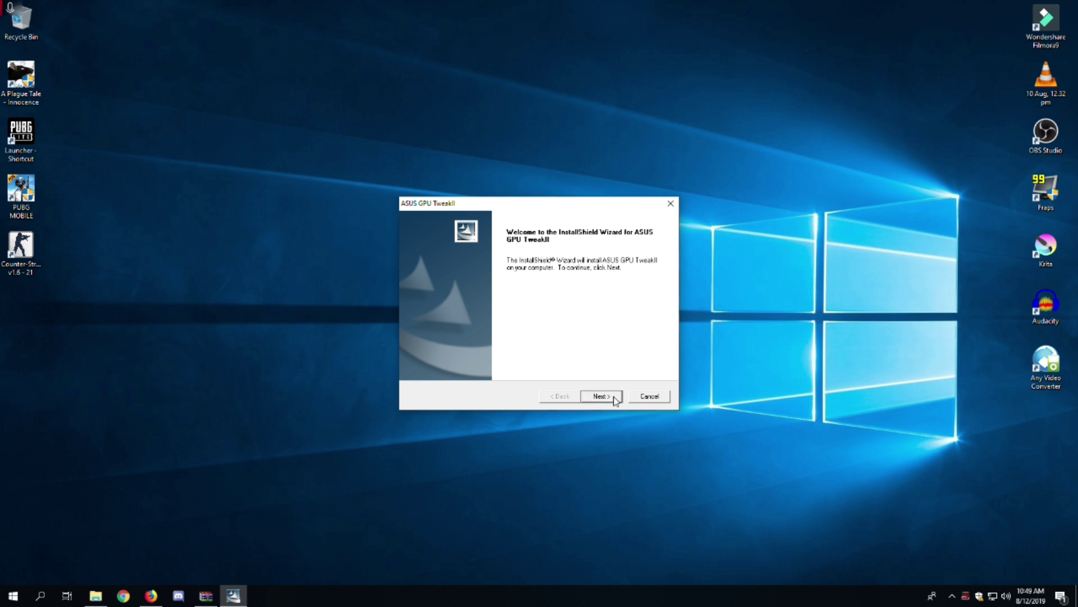
{"action": "left_click", "coordinate": [615, 398]}
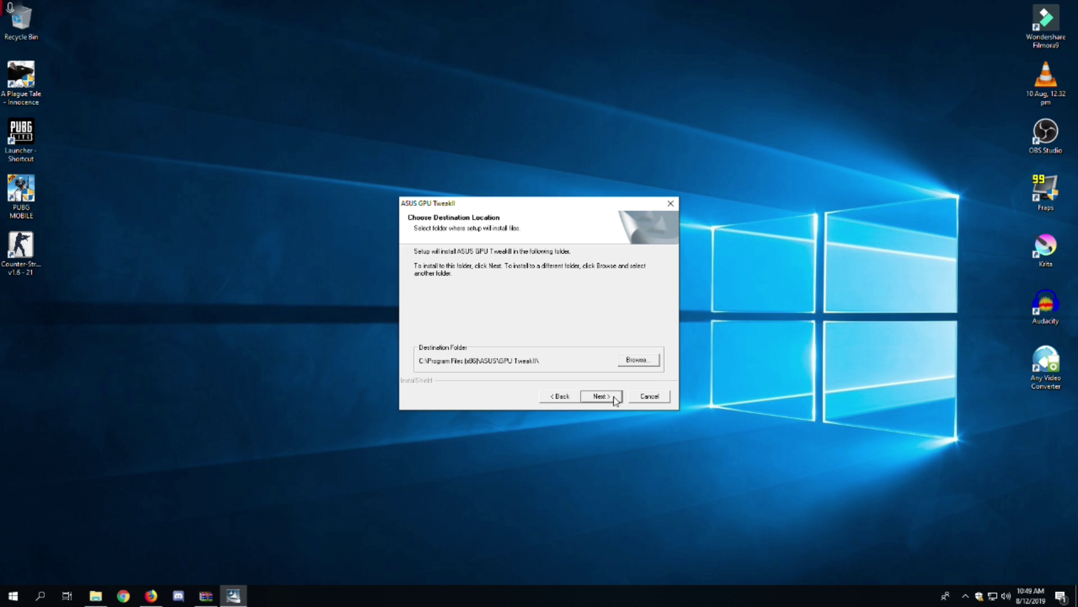
Keep the default install folder and install the required DirectX runtimes, skipping the Bing Bar offer
{"action": "left_click", "coordinate": [616, 399]}
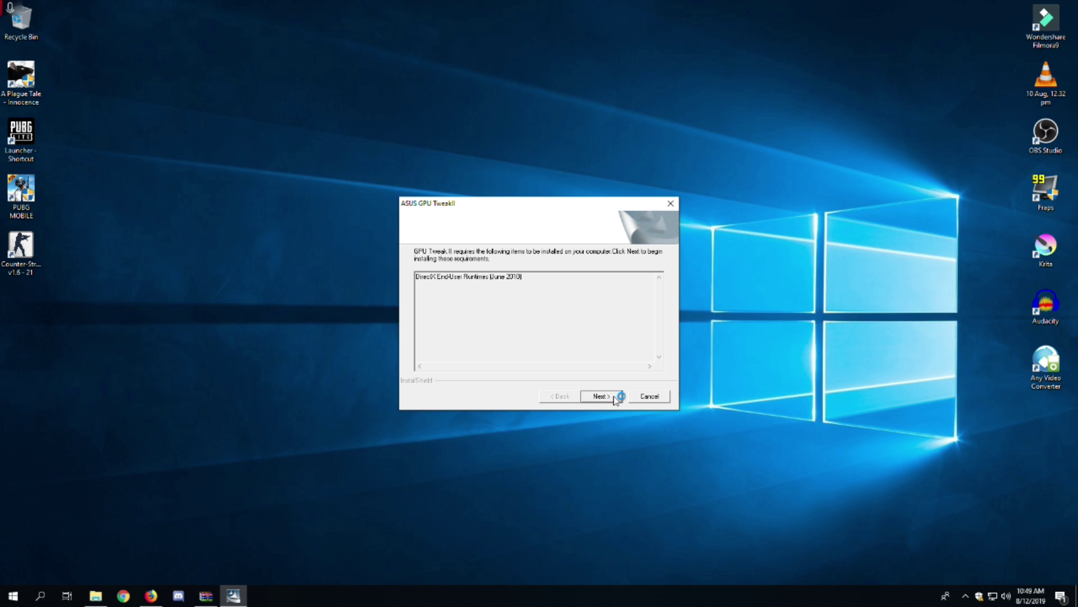
{"action": "left_click", "coordinate": [616, 399]}
{"action": "left_click", "coordinate": [164, 179]}
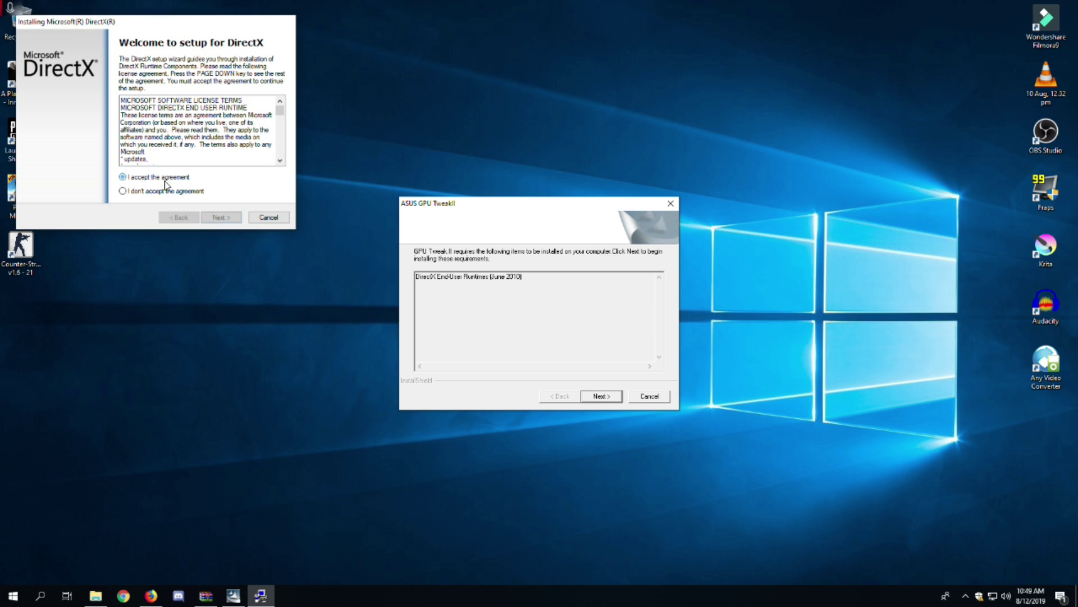
{"action": "left_click", "coordinate": [220, 219]}
{"action": "left_click", "coordinate": [220, 219]}
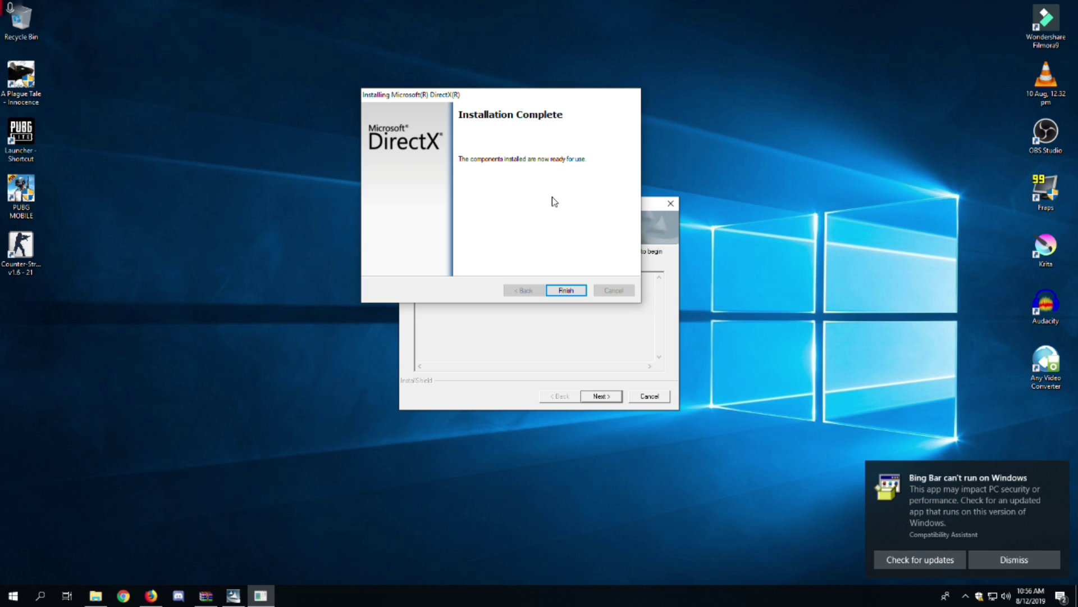
{"action": "left_click", "coordinate": [1000, 559]}
{"action": "left_click", "coordinate": [565, 291]}
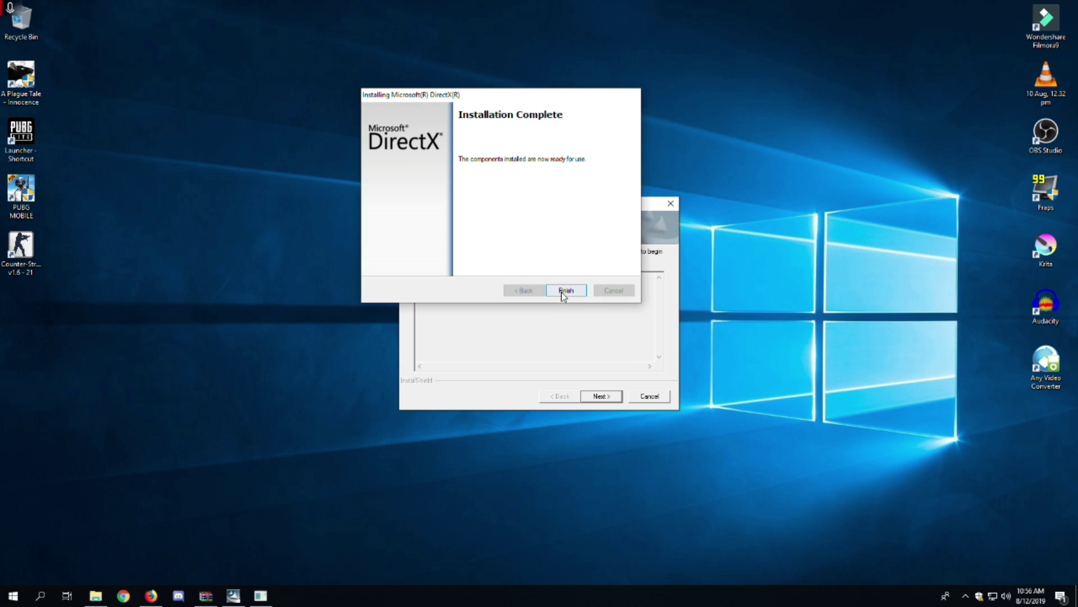
Install the GPU Tweak II files with Simple Mode as default and launch the program
{"action": "left_click", "coordinate": [600, 396]}
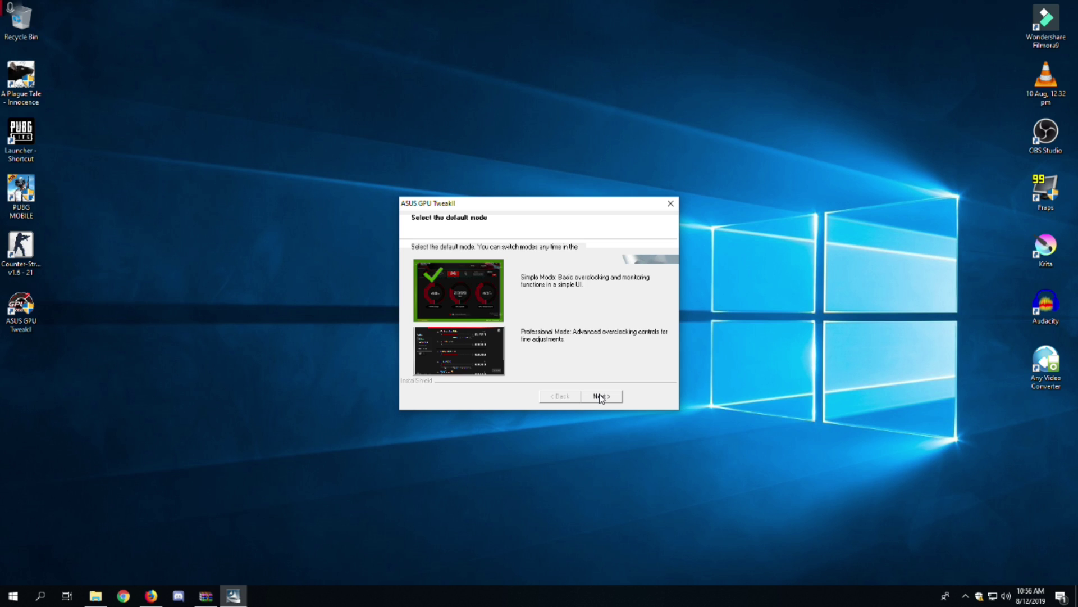
{"action": "left_click", "coordinate": [600, 397]}
{"action": "double_click", "coordinate": [17, 329]}
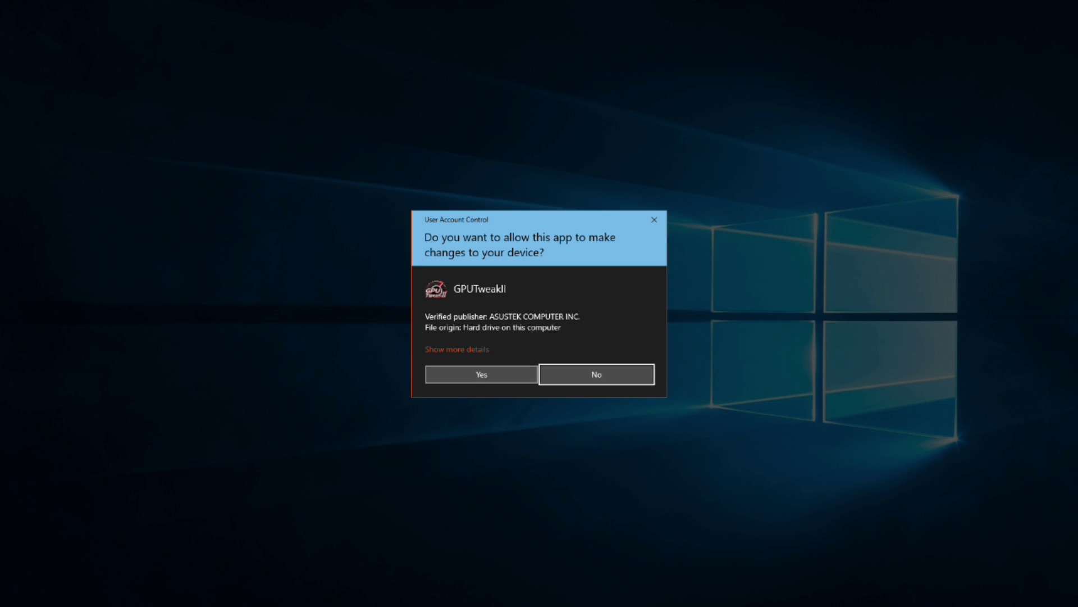
Let GPU Tweak II run, move both its windows toward the screen centre, and switch to Simple Mode
{"action": "left_click", "coordinate": [482, 374]}
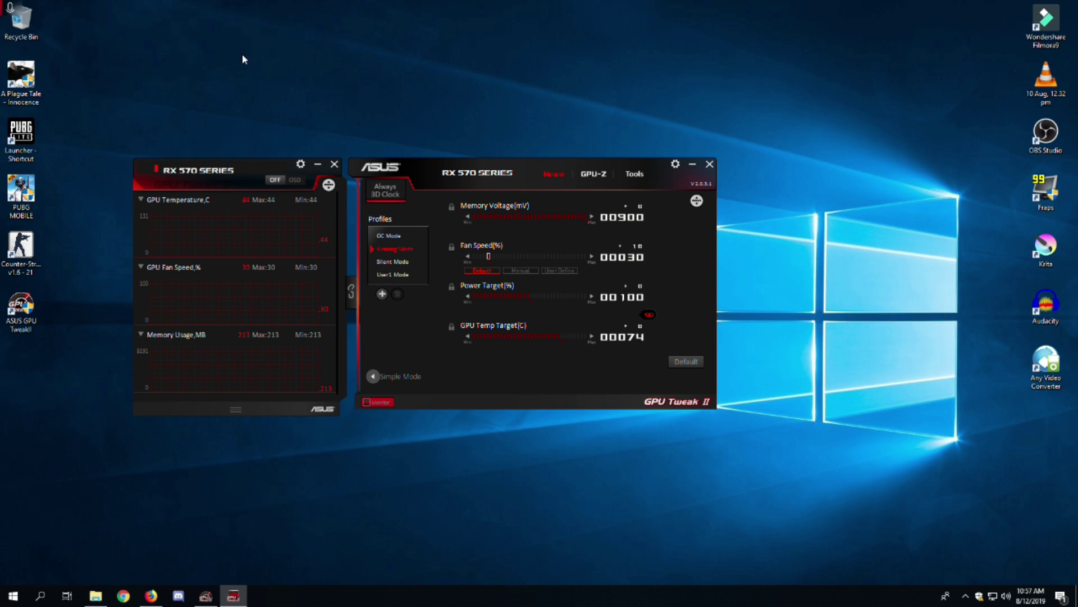
{"action": "mouse_move", "coordinate": [531, 163]}
{"action": "left_mouse_down"}
{"action": "mouse_move", "coordinate": [571, 173]}
{"action": "mouse_move", "coordinate": [526, 168]}
{"action": "left_mouse_up"}
{"action": "left_click", "coordinate": [348, 292]}
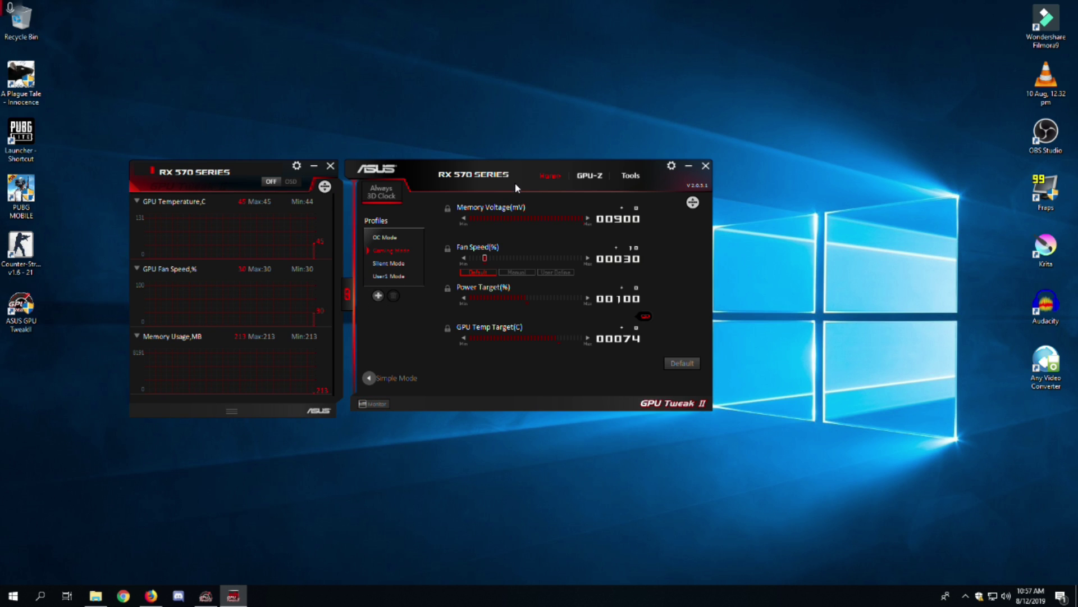
{"action": "left_click_drag", "start_coordinate": [530, 164], "coordinate": [659, 177]}
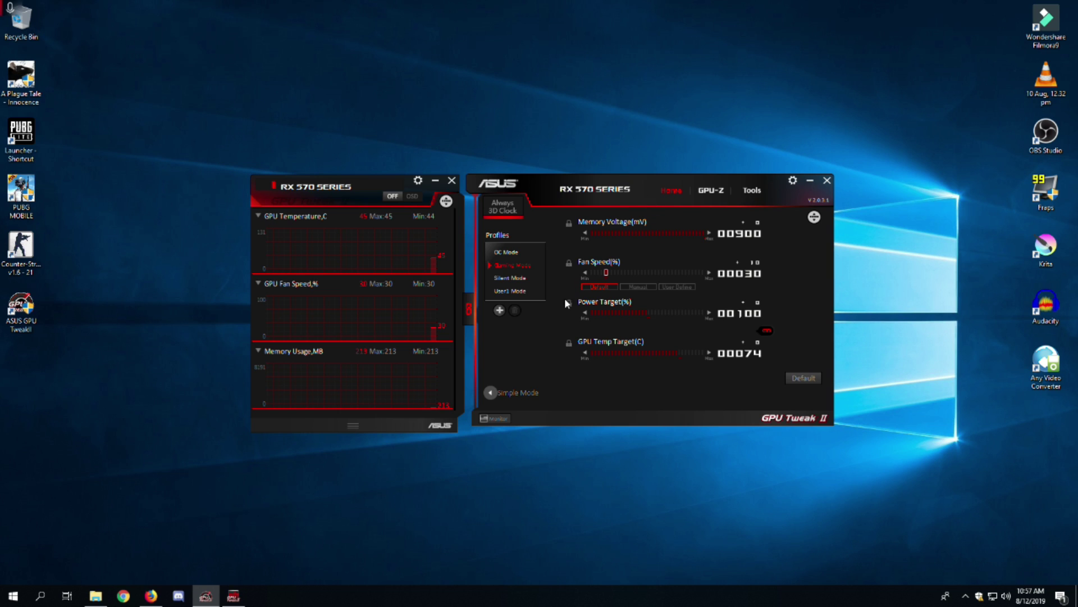
{"action": "left_click", "coordinate": [492, 393]}
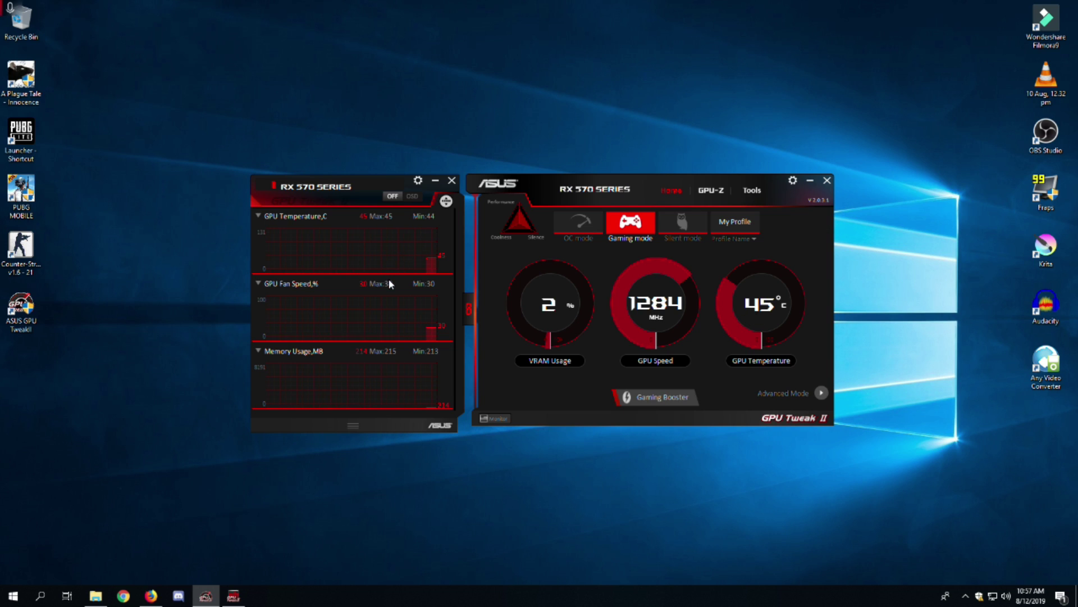
Launch GPU-Z from the main window and view the Tools page offering XSplit, AURA and ROG FurMark
{"action": "mouse_move", "coordinate": [437, 272]}
{"action": "left_click", "coordinate": [533, 221]}
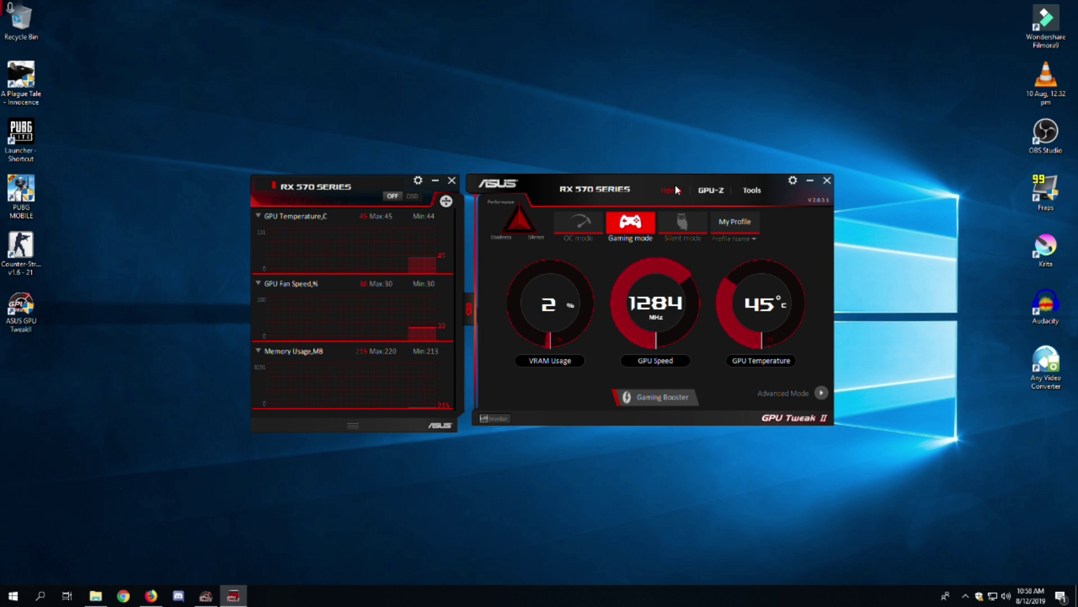
{"action": "left_click", "coordinate": [711, 190]}
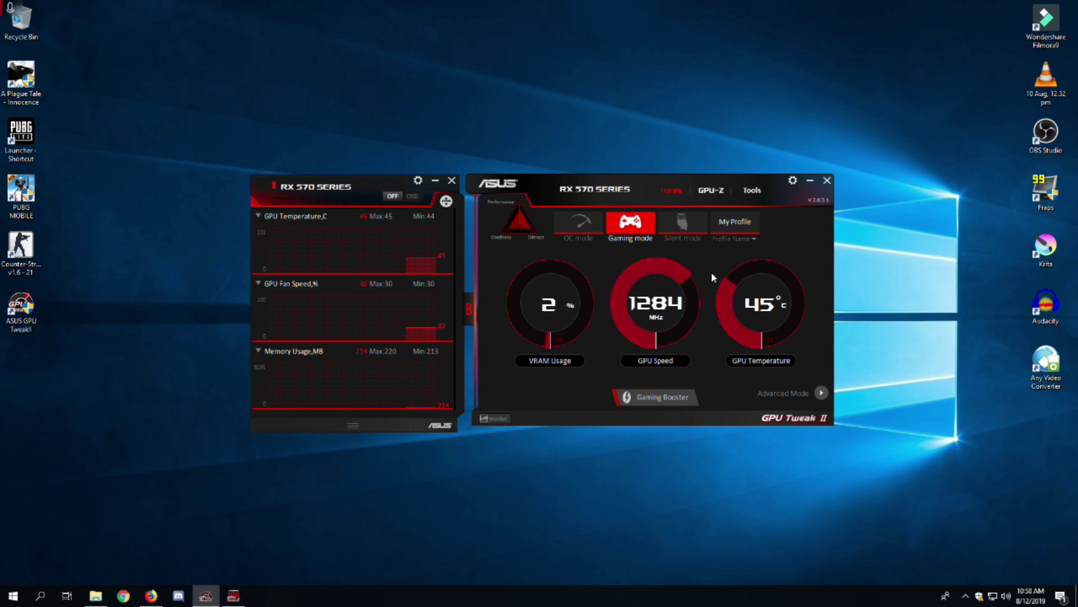
{"action": "left_click", "coordinate": [721, 195]}
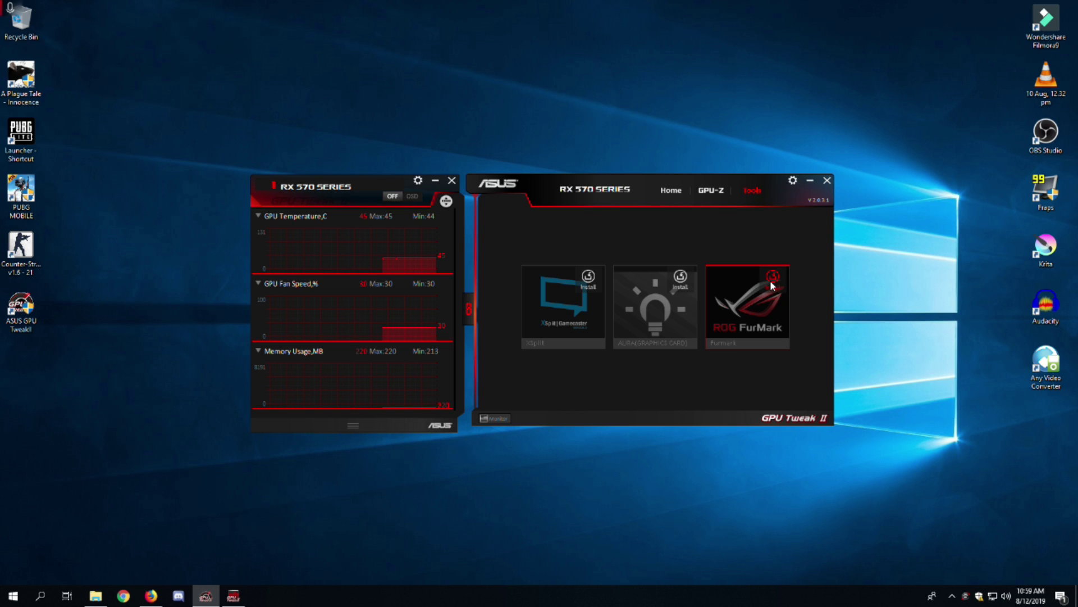
Return to the Home page and switch to Advanced Mode showing voltage, power and temperature targets
{"action": "left_click", "coordinate": [673, 189]}
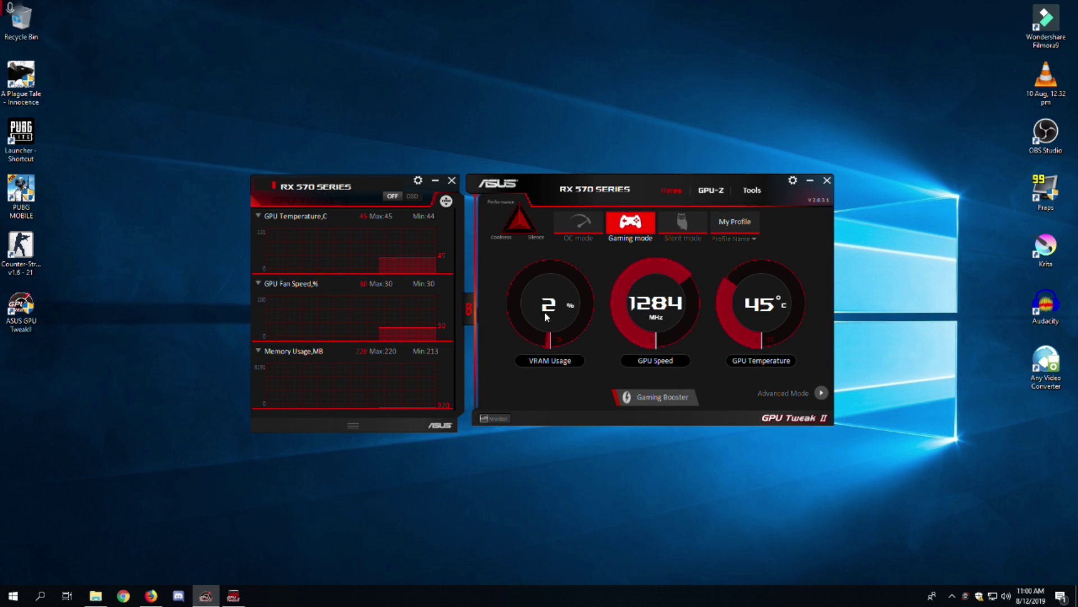
{"action": "left_click", "coordinate": [822, 392]}
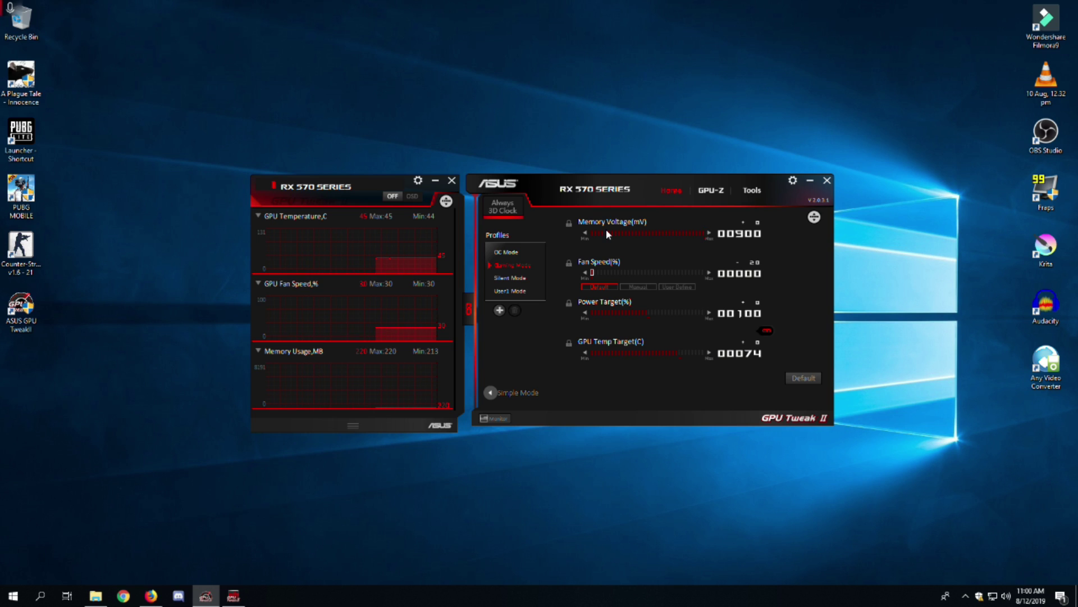
In User1 mode, lock Fan Speed to manual, raise and apply it, then cancel a GPU Temp Target change
{"action": "left_click", "coordinate": [502, 292]}
{"action": "left_click", "coordinate": [590, 275]}
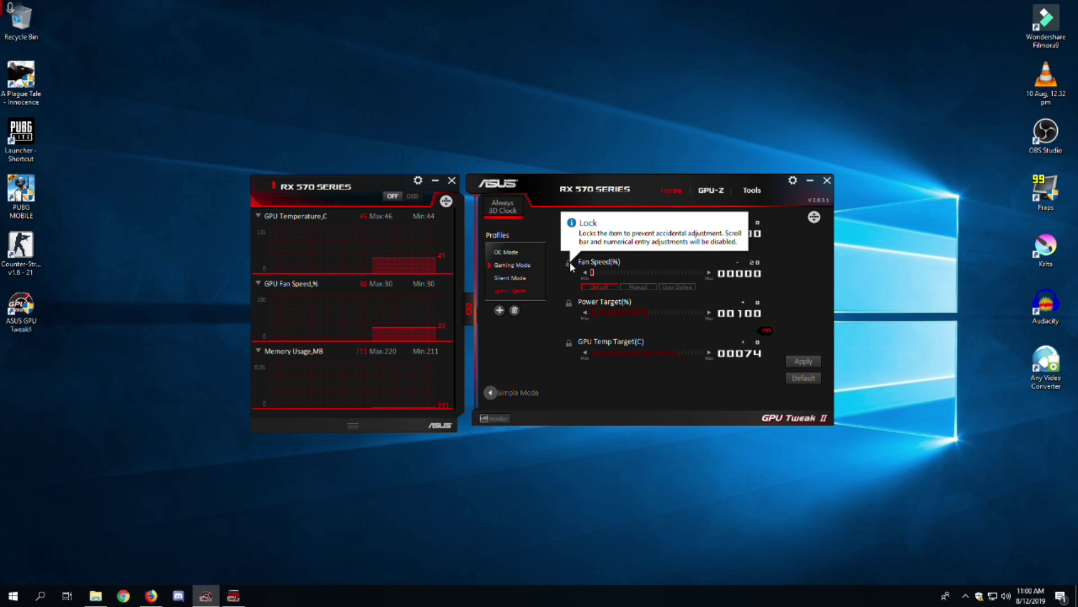
{"action": "left_click", "coordinate": [569, 263]}
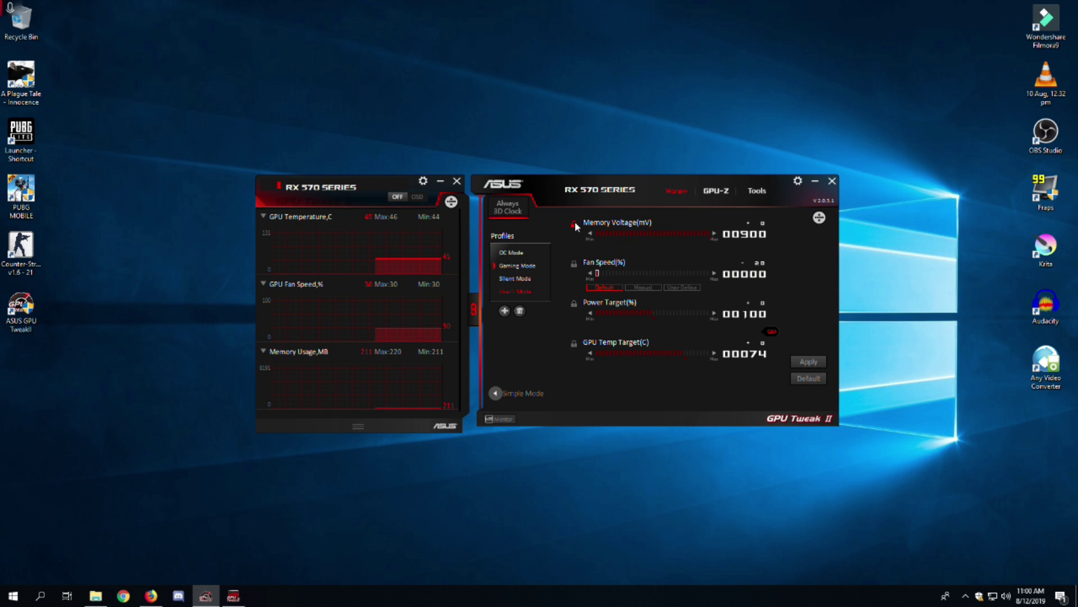
{"action": "left_click", "coordinate": [643, 288]}
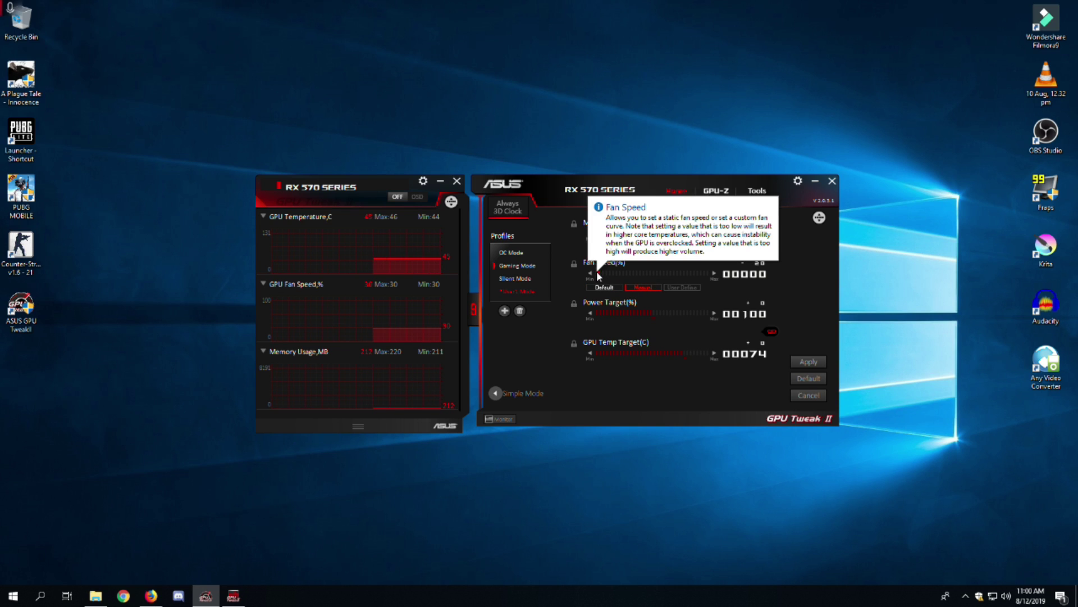
{"action": "left_click_drag", "start_coordinate": [595, 272], "coordinate": [637, 278]}
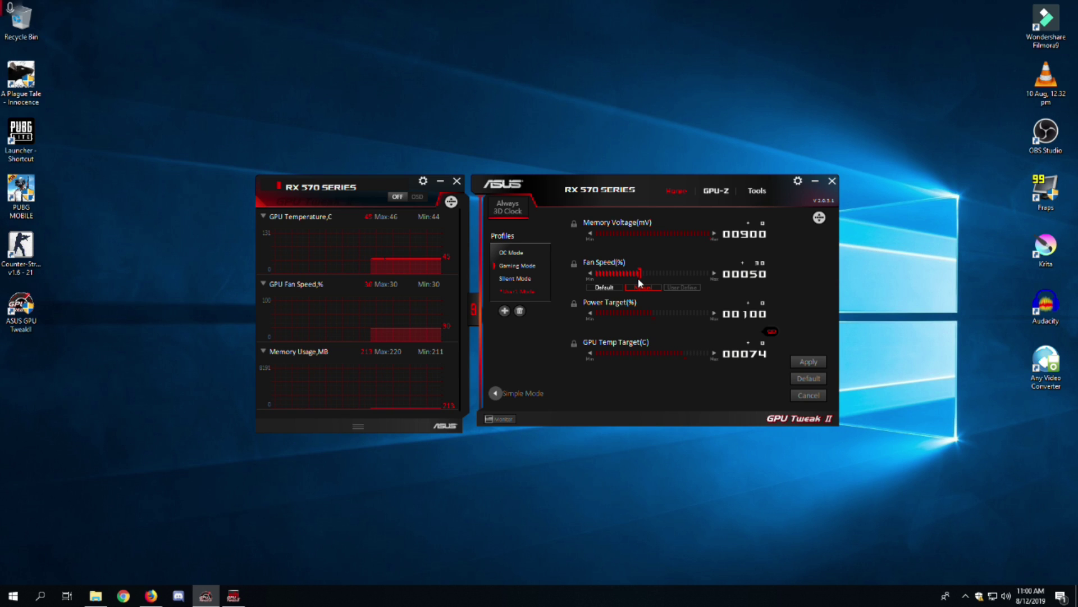
{"action": "left_click", "coordinate": [810, 361]}
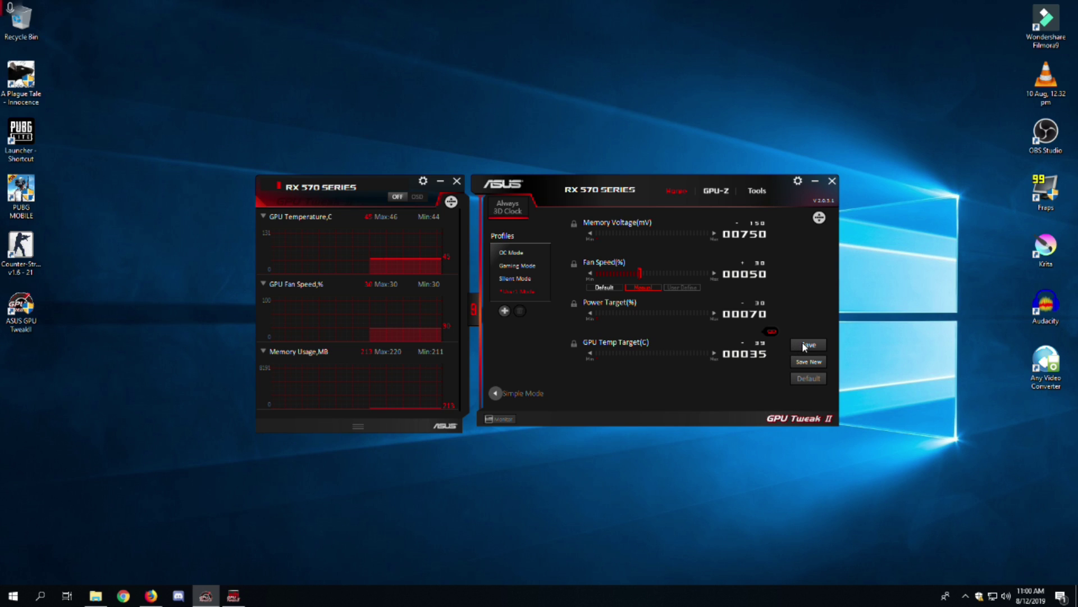
{"action": "left_click_drag", "start_coordinate": [596, 352], "coordinate": [641, 357]}
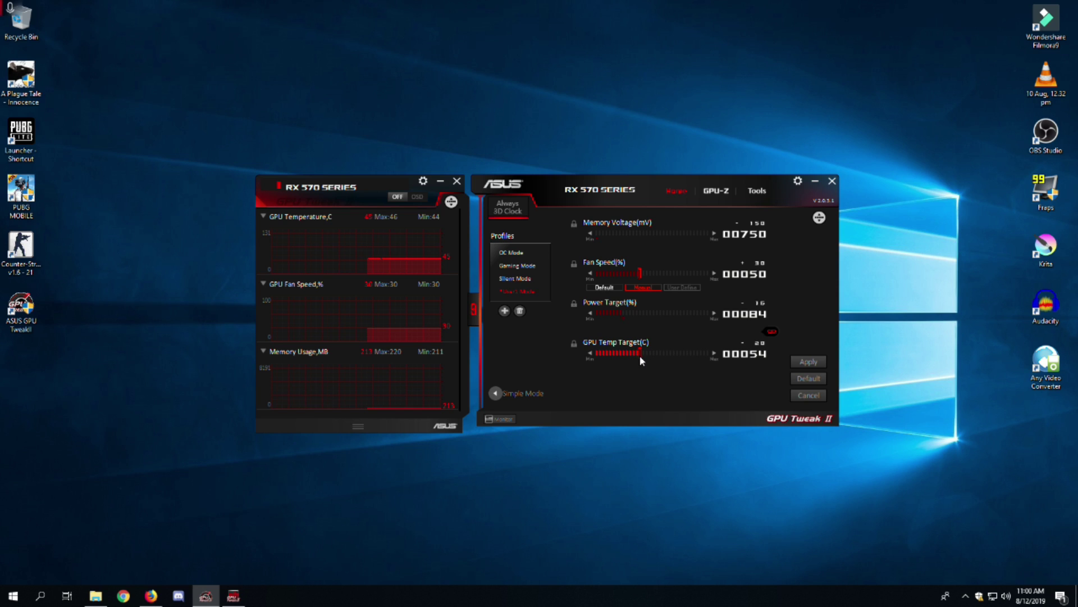
{"action": "left_click", "coordinate": [809, 395]}
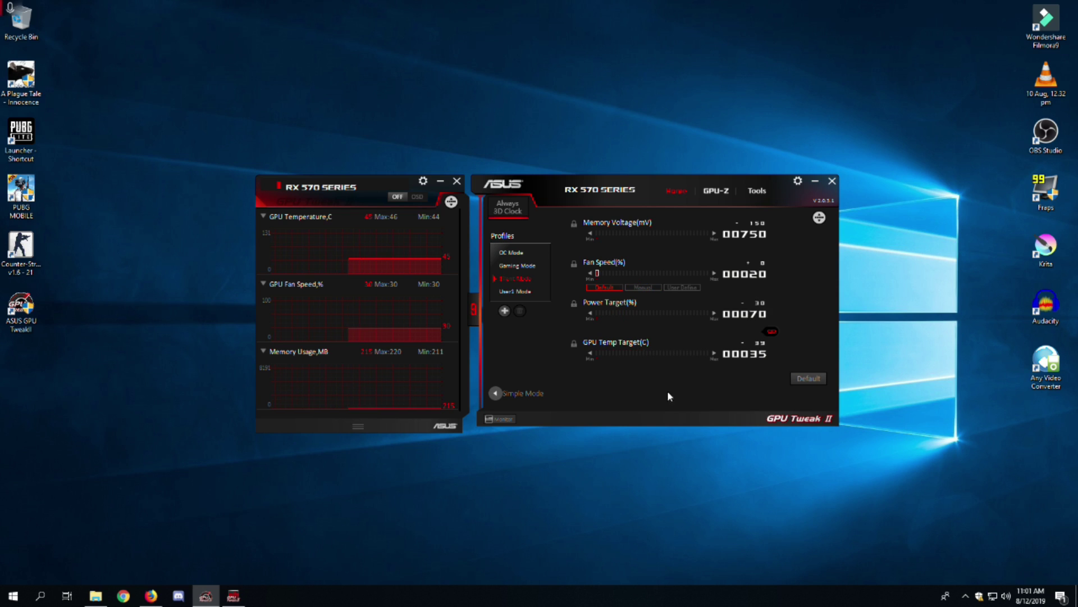
Return to the gauge view, check Gaming Booster, then cycle OC and Gaming modes and select Silent
{"action": "left_click", "coordinate": [498, 393]}
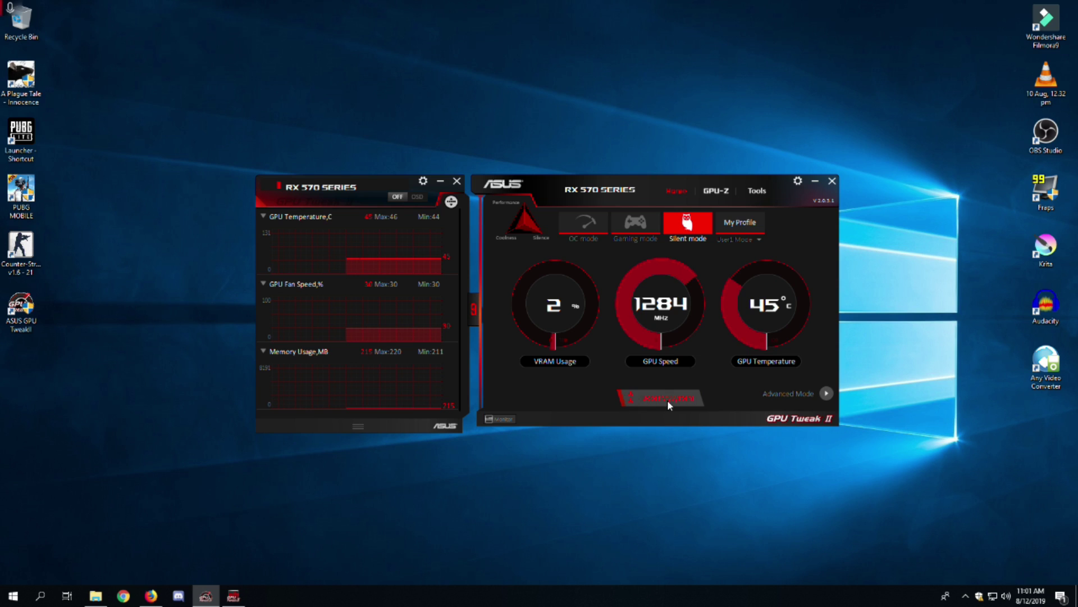
{"action": "left_click", "coordinate": [632, 399]}
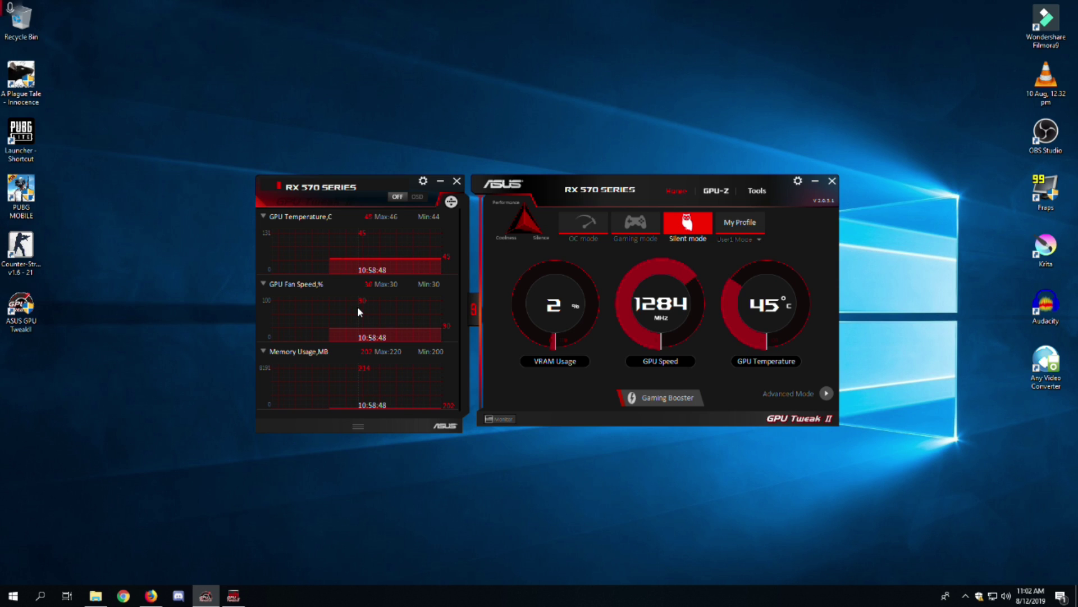
{"action": "left_click", "coordinate": [583, 228]}
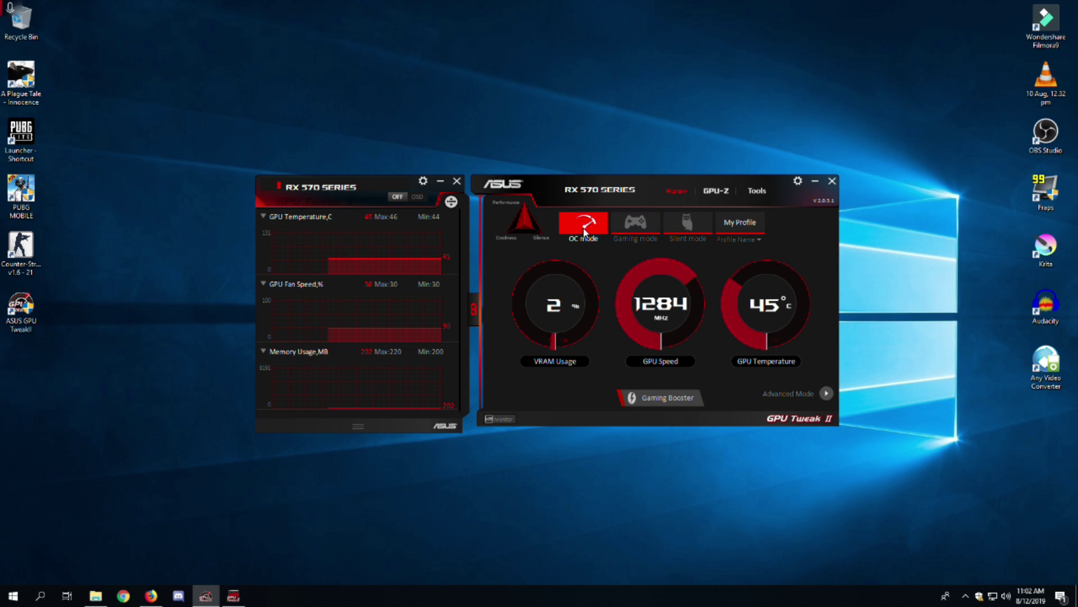
{"action": "left_click", "coordinate": [649, 235]}
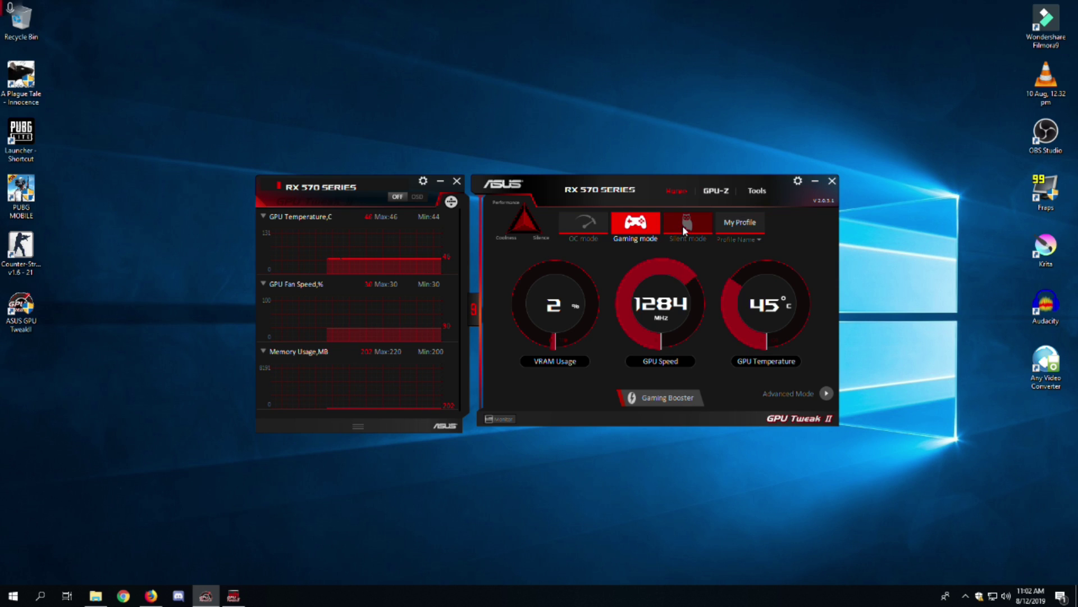
{"action": "left_click", "coordinate": [683, 226]}
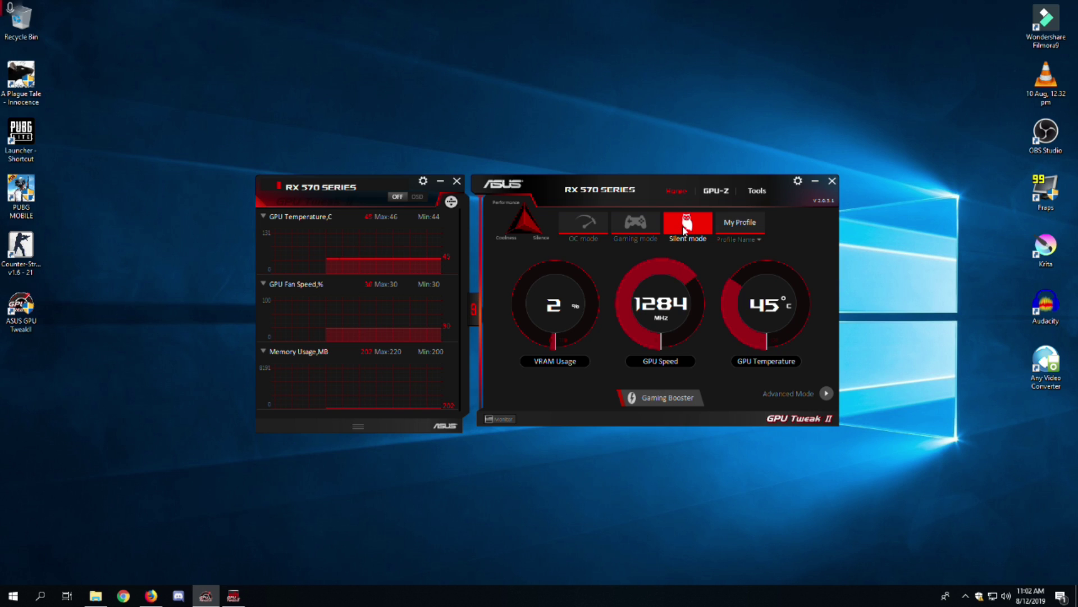